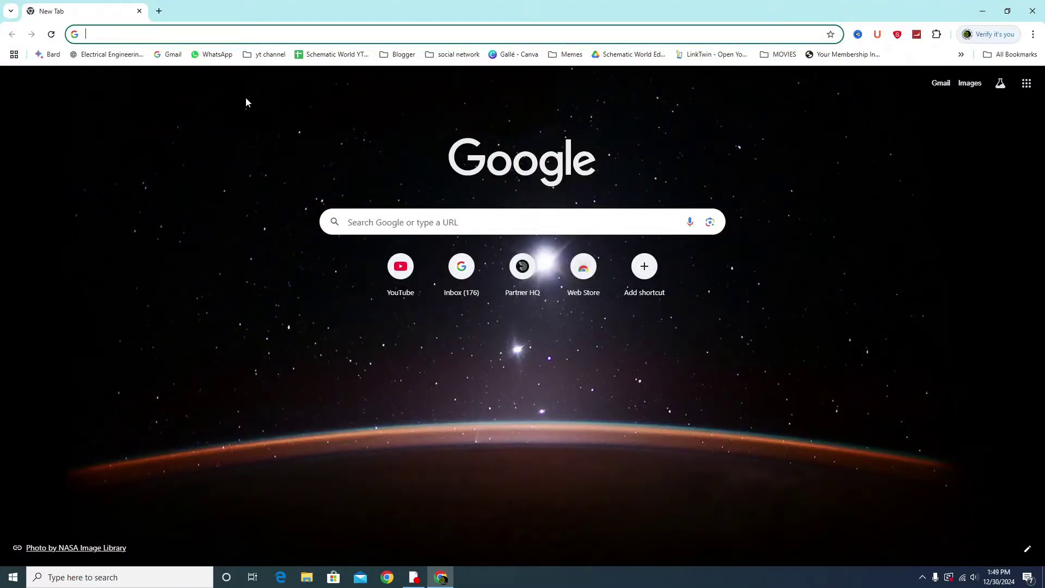
{"action": "type", "text": "ltspi"}
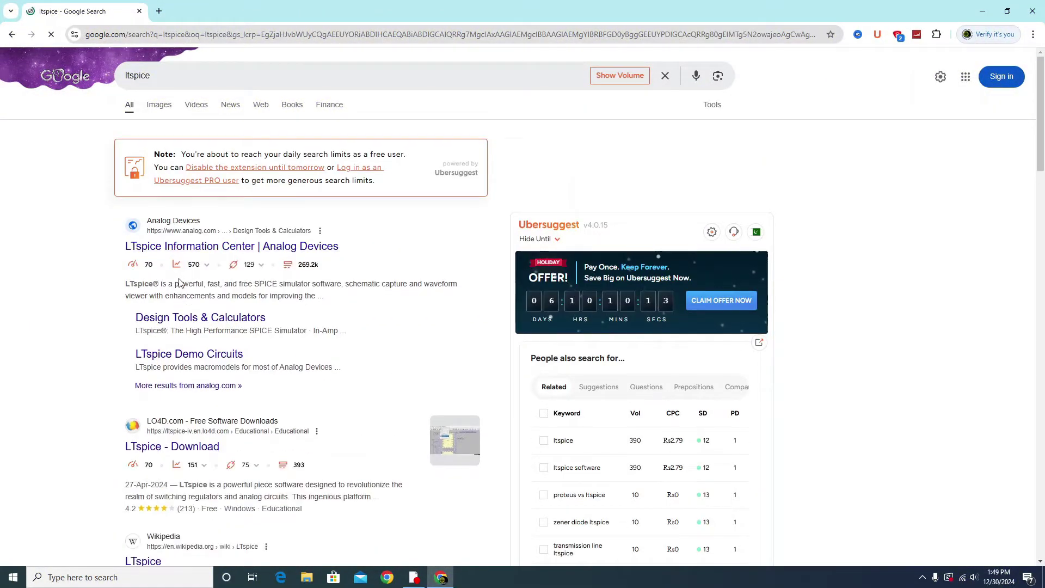
Download LTspice64.msi from analog.com's LTspice page, keeping the unverified file, and view it in Downloads.
{"action": "left_click", "coordinate": [153, 248]}
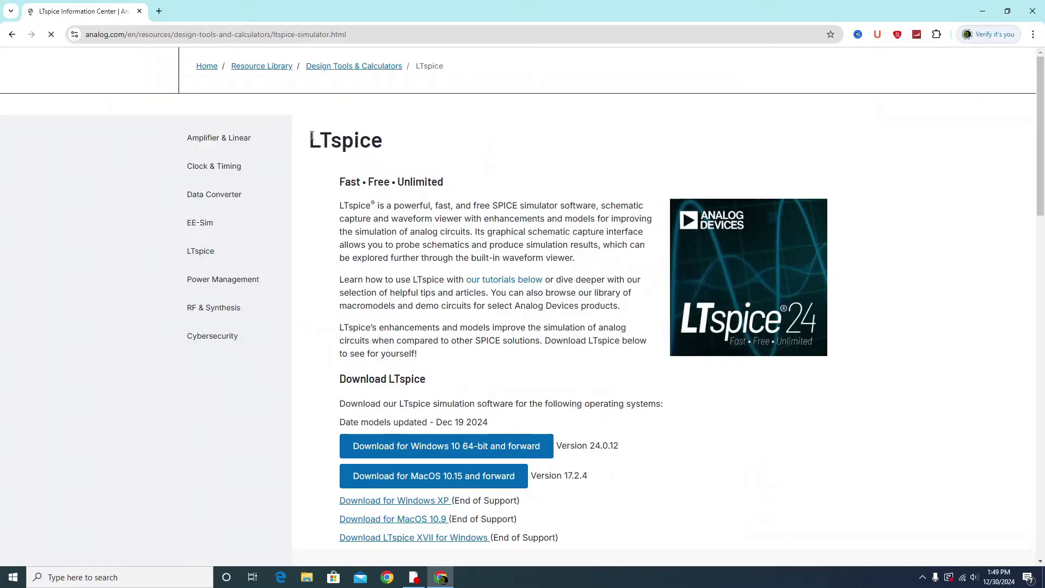
{"action": "scroll", "coordinate": [346, 205], "scroll_direction": "down", "scroll_amount": 1}
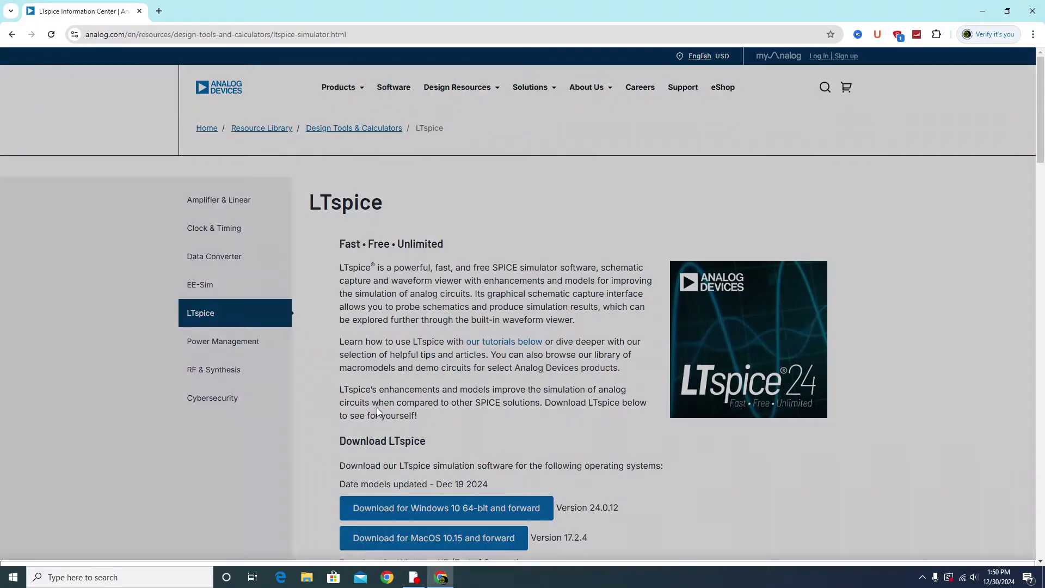
{"action": "scroll", "coordinate": [604, 304], "scroll_direction": "down", "scroll_amount": 1}
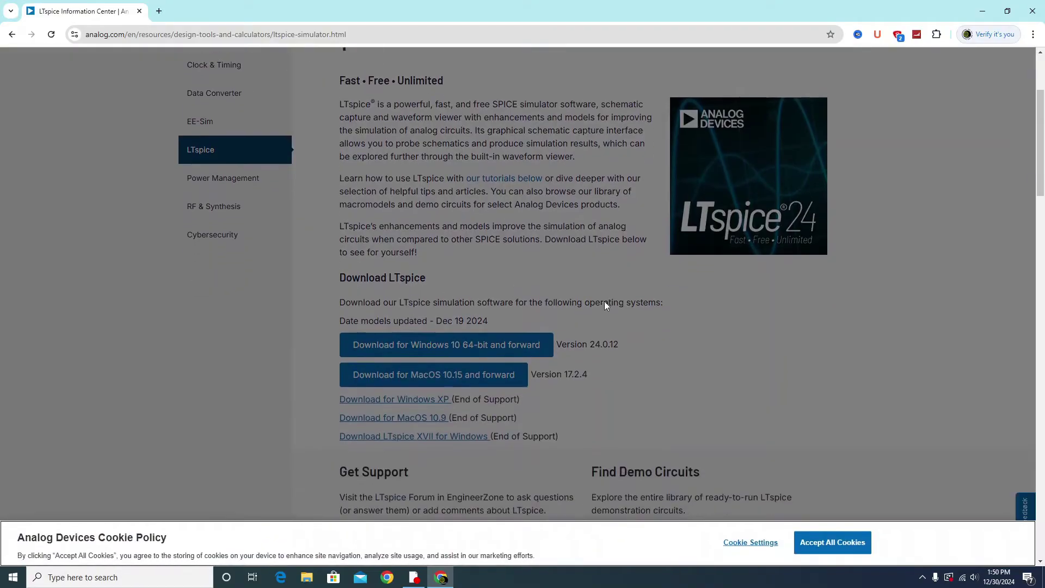
{"action": "left_click", "coordinate": [831, 543]}
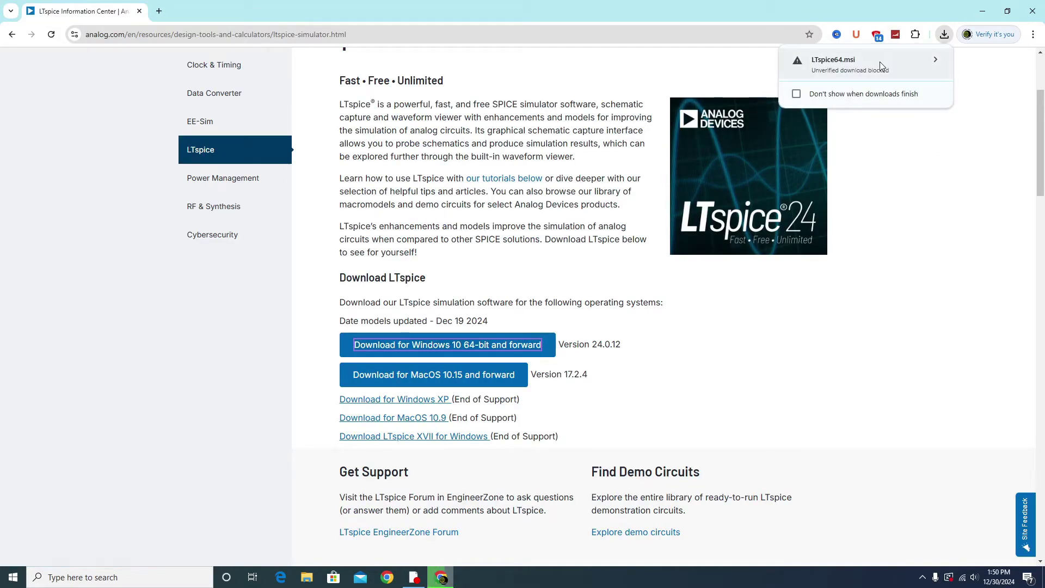
{"action": "left_click", "coordinate": [902, 78]}
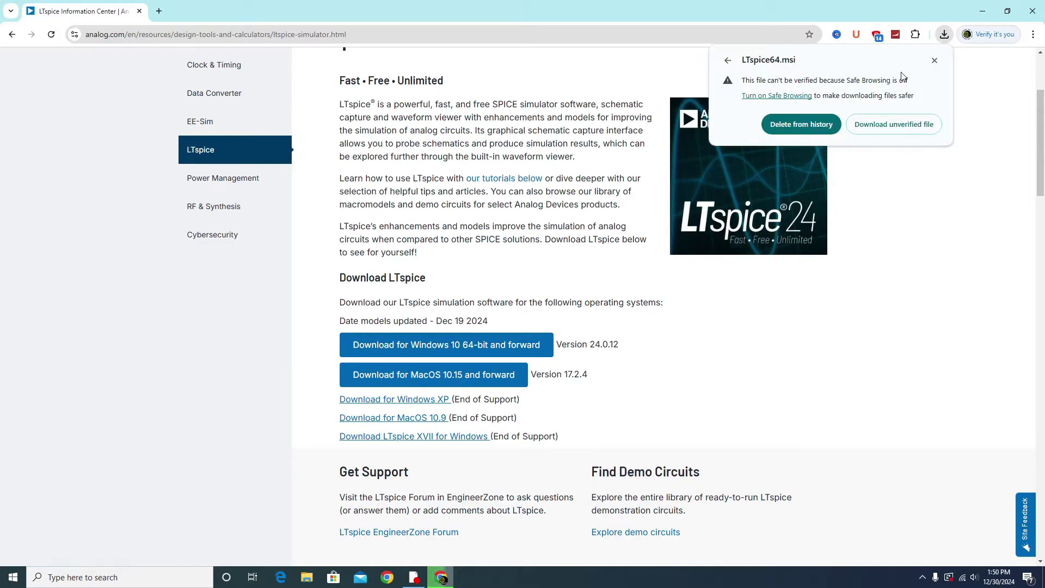
{"action": "left_click", "coordinate": [902, 131]}
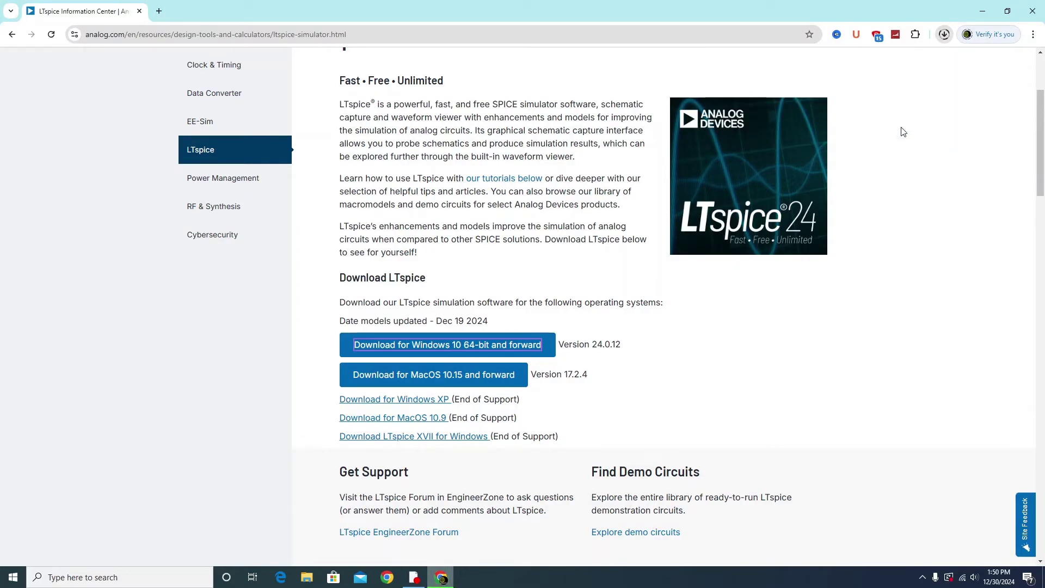
{"action": "left_click", "coordinate": [945, 34]}
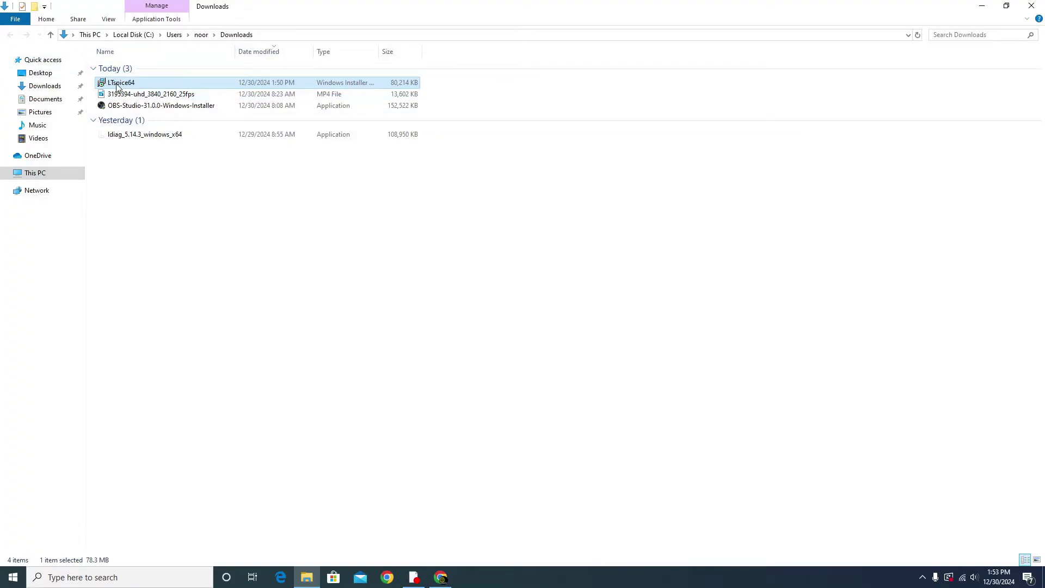
Install LTspice from LTspice64.msi, accepting the license and keeping the single-user installation type.
{"action": "right_click", "coordinate": [117, 87]}
{"action": "left_click", "coordinate": [150, 96]}
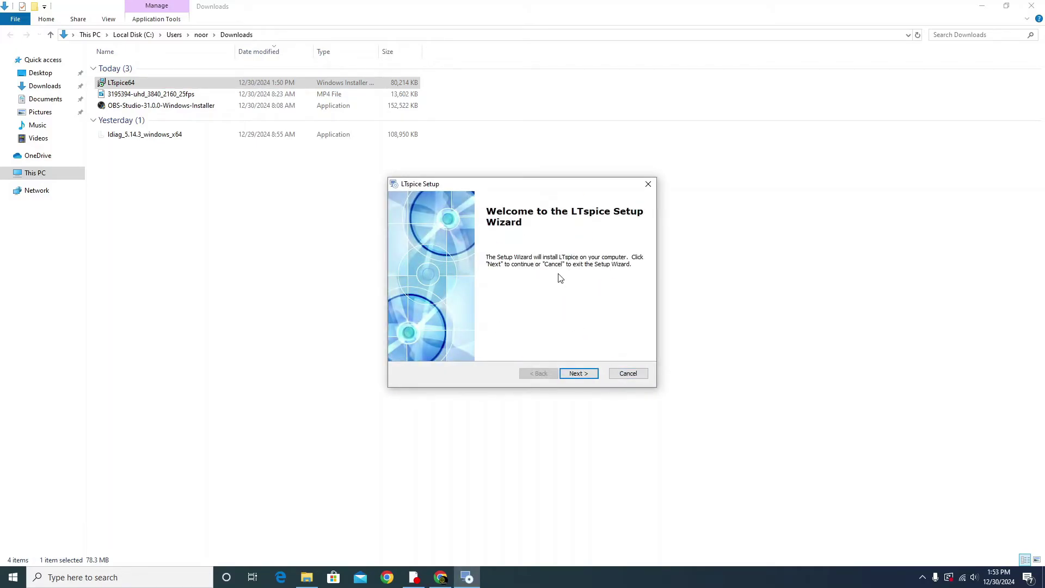
{"action": "left_click", "coordinate": [579, 376]}
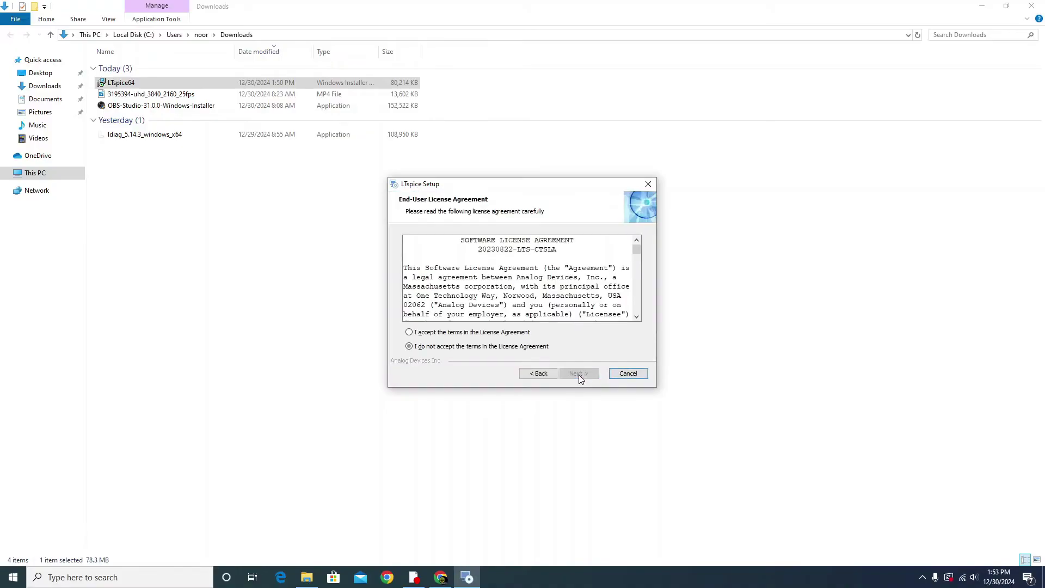
{"action": "left_click", "coordinate": [454, 333]}
{"action": "left_click_drag", "start_coordinate": [636, 254], "coordinate": [648, 324]}
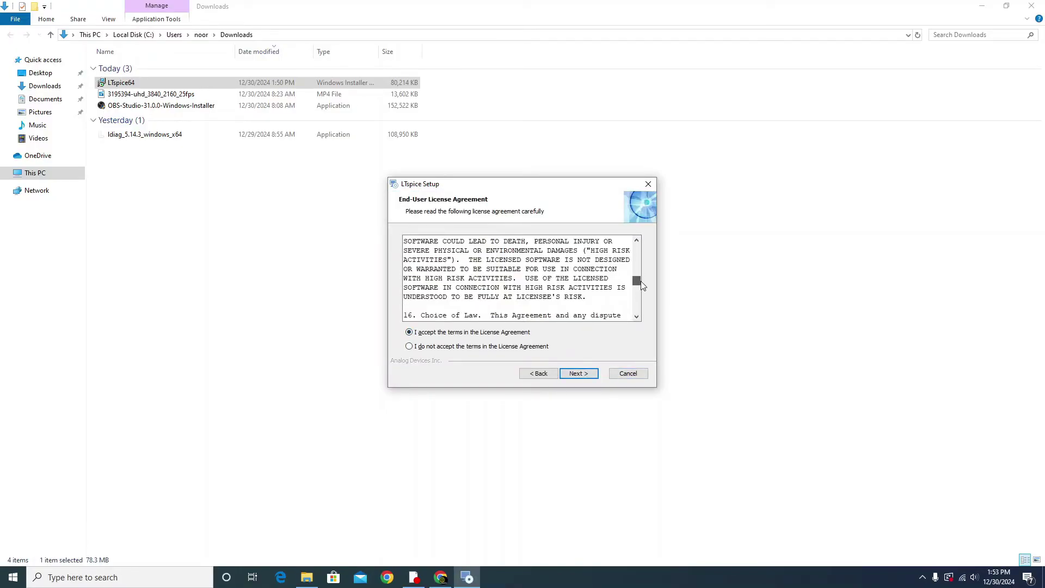
{"action": "left_click", "coordinate": [575, 373]}
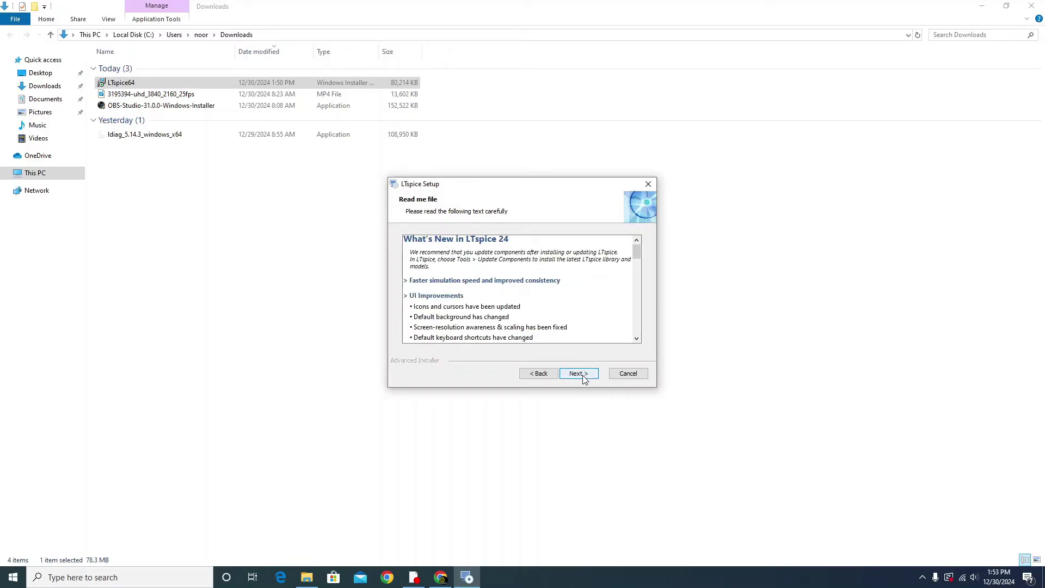
{"action": "left_click", "coordinate": [582, 373]}
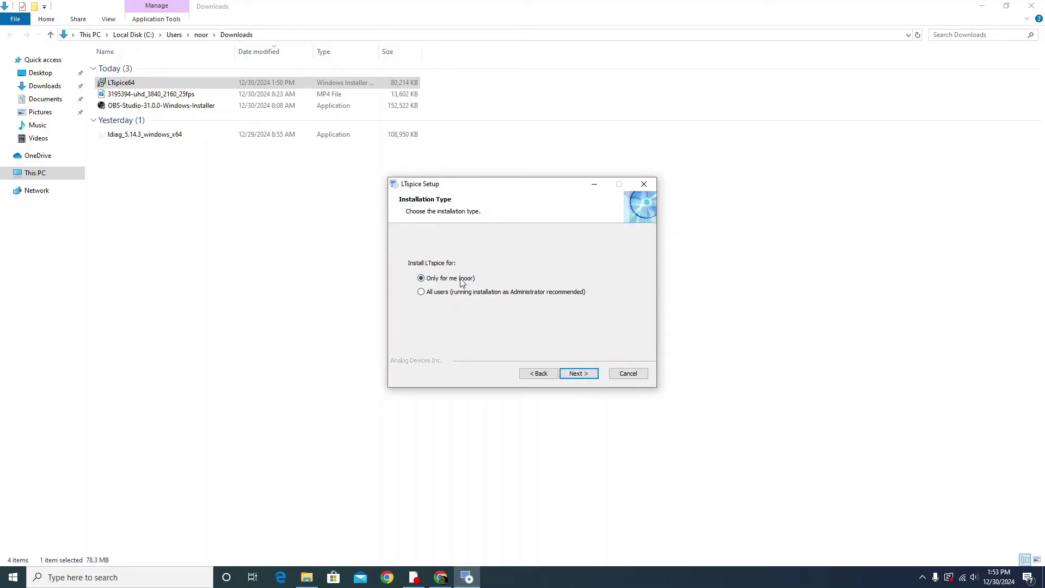
{"action": "left_click", "coordinate": [566, 373]}
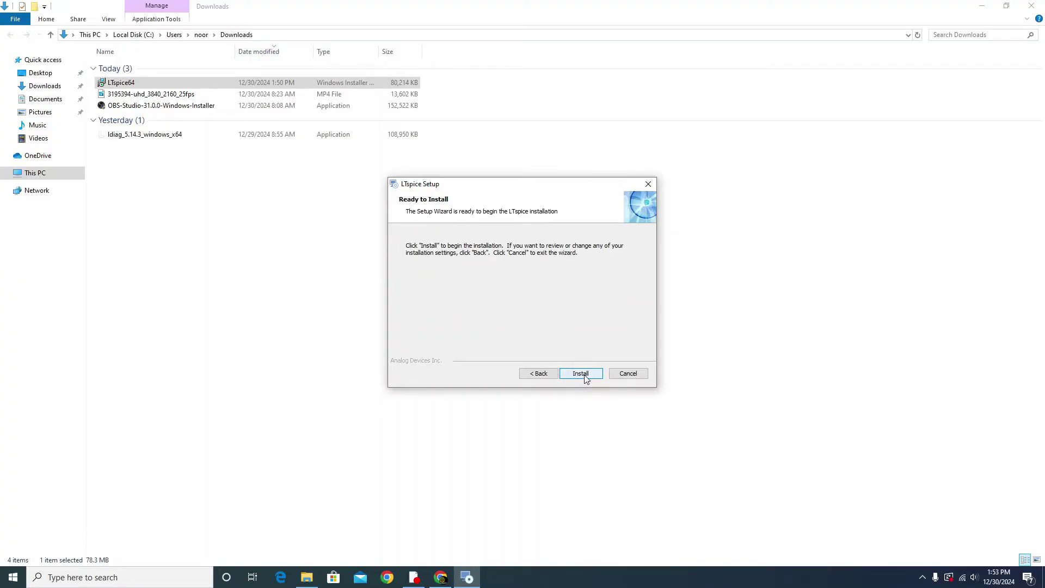
{"action": "left_click", "coordinate": [582, 376]}
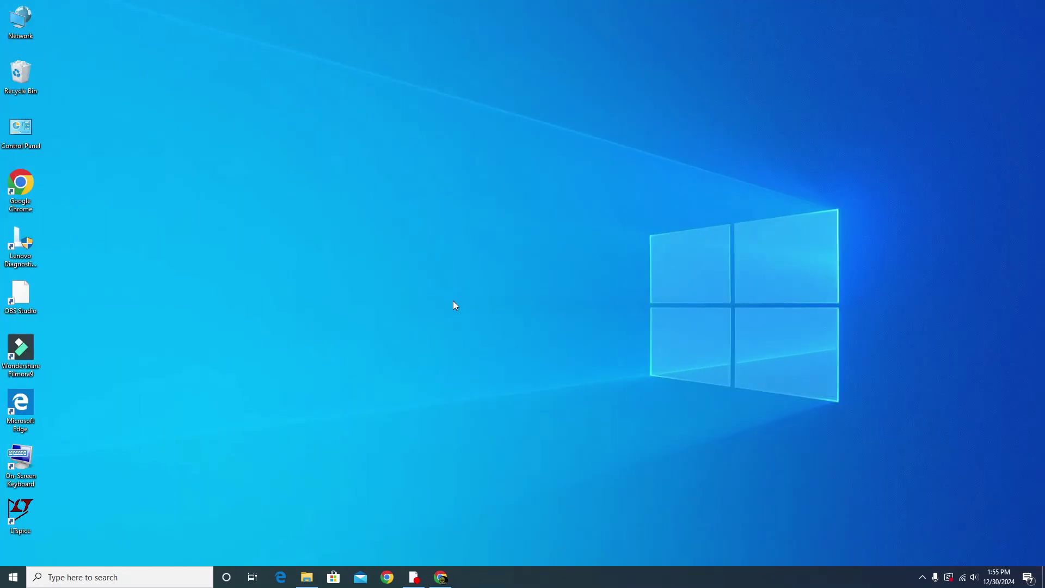
Launch LTspice, decline Web Sync, accept usage-data sharing, and maximize the window.
{"action": "double_click", "coordinate": [29, 515]}
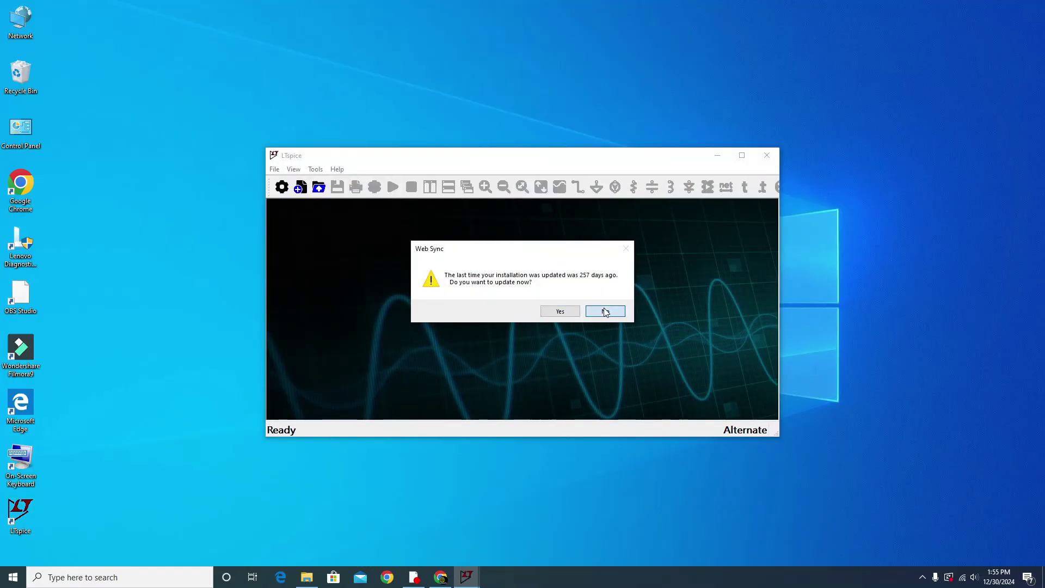
{"action": "left_click", "coordinate": [604, 311]}
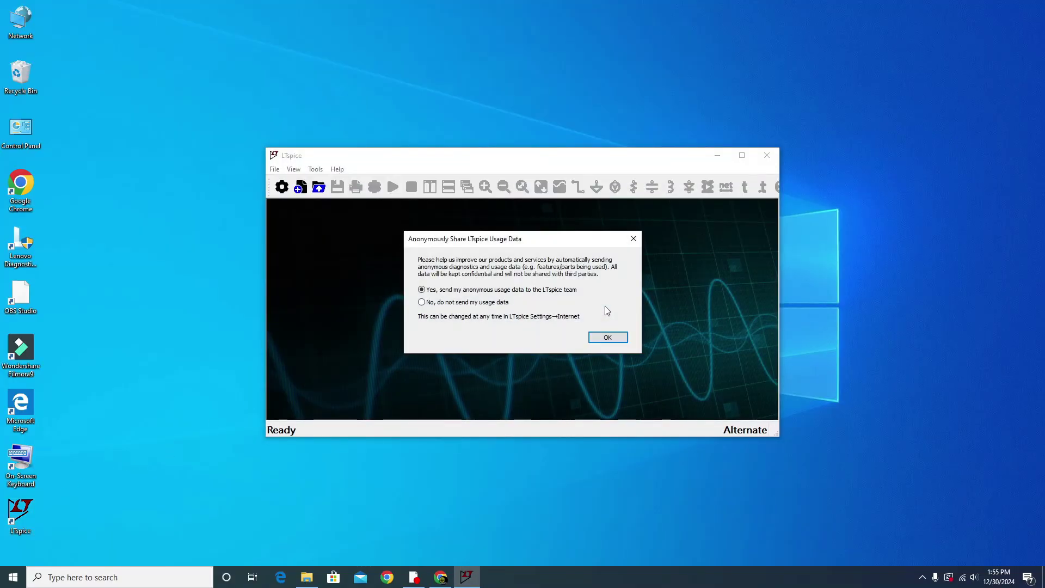
{"action": "left_click", "coordinate": [607, 337]}
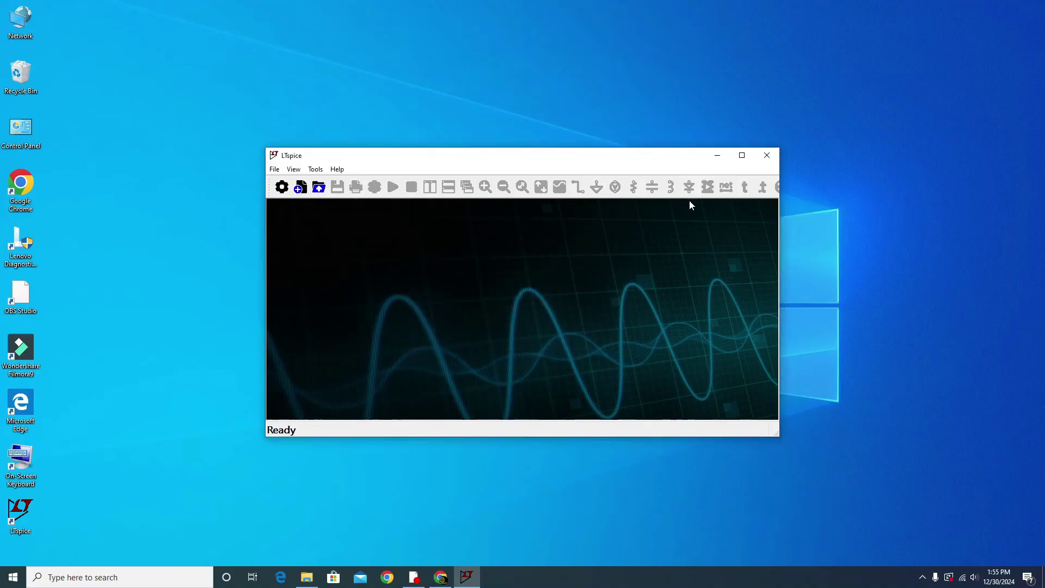
{"action": "left_click", "coordinate": [741, 156]}
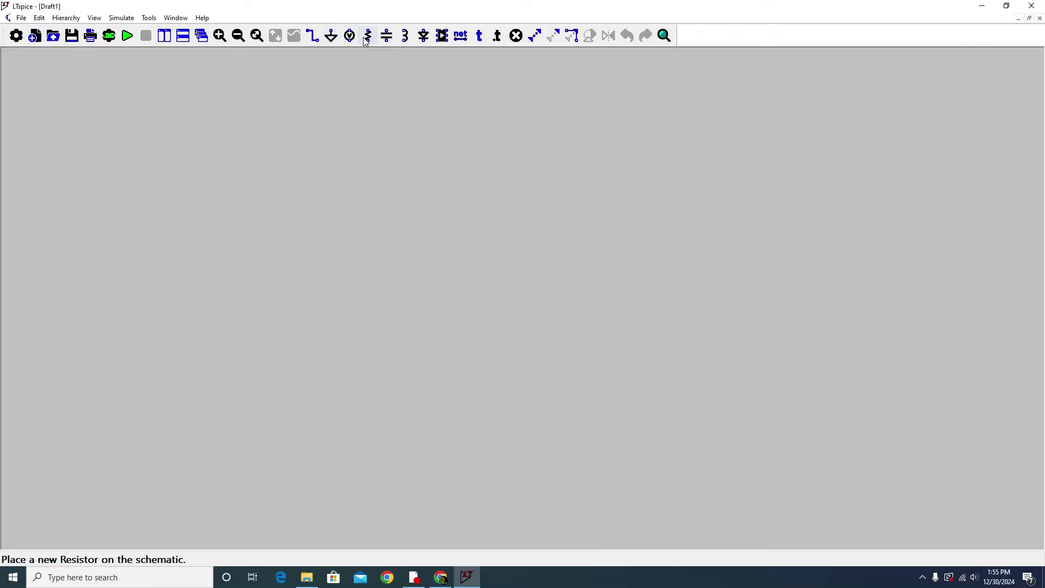
Place resistors R1 and R2 side by side on the Draft1 schematic.
{"action": "left_click", "coordinate": [367, 36]}
{"action": "left_click", "coordinate": [350, 147]}
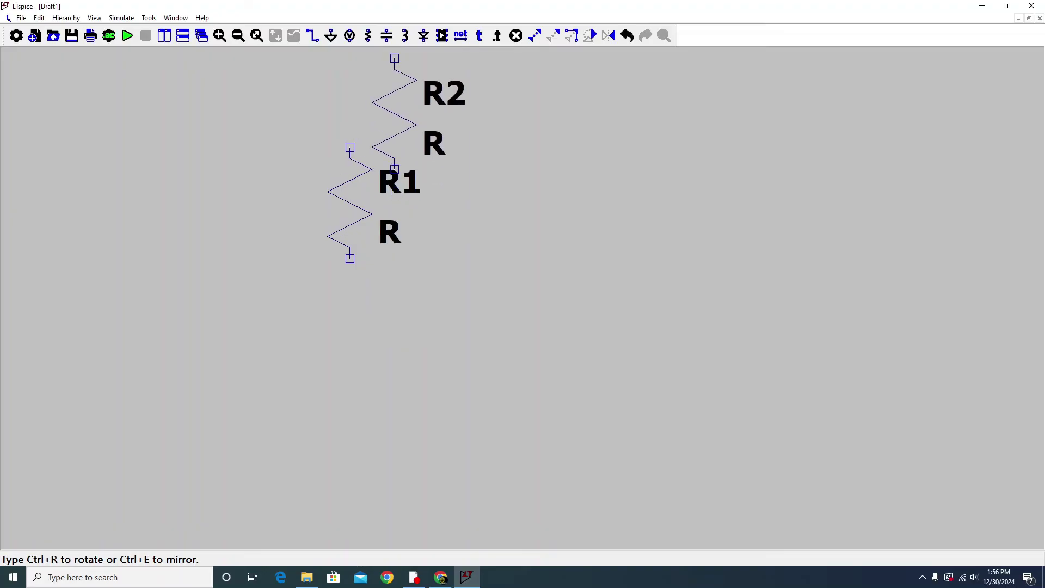
{"action": "left_click", "coordinate": [528, 170]}
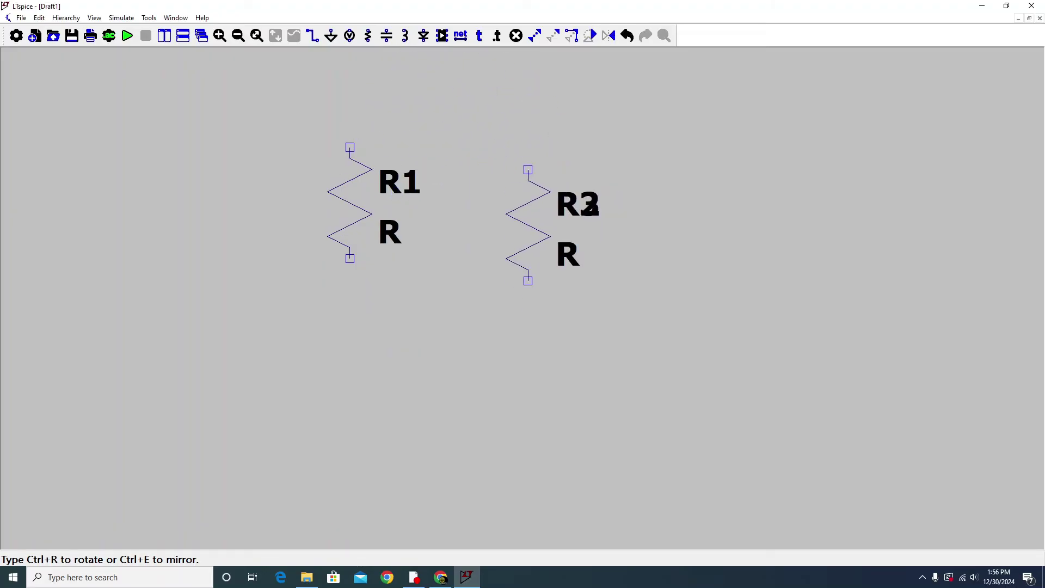
{"action": "right_click", "coordinate": [665, 214]}
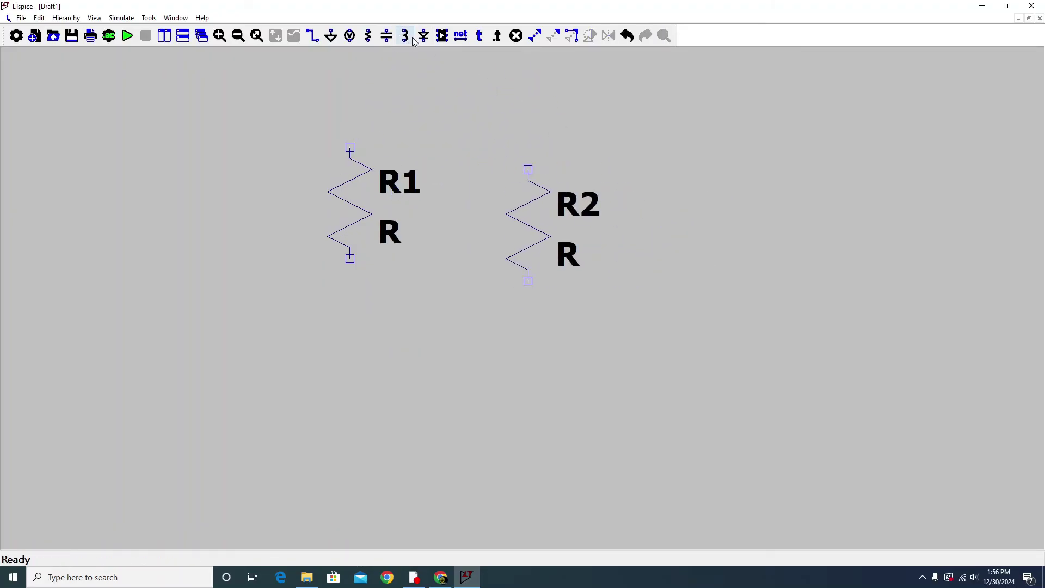
Place inductor L1 to the right of R2.
{"action": "left_click", "coordinate": [405, 35]}
{"action": "left_click", "coordinate": [707, 170]}
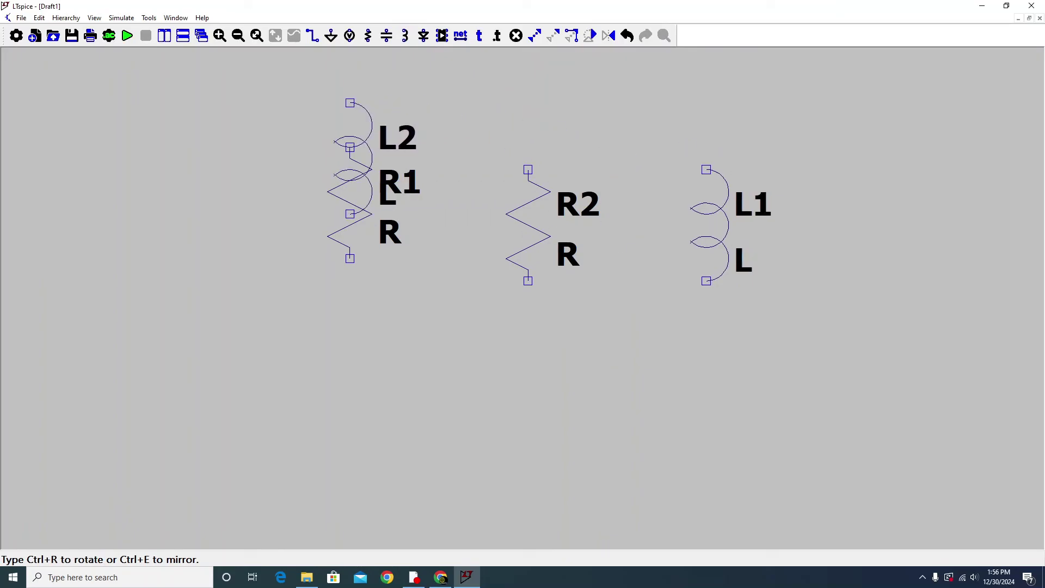
{"action": "right_click", "coordinate": [314, 89]}
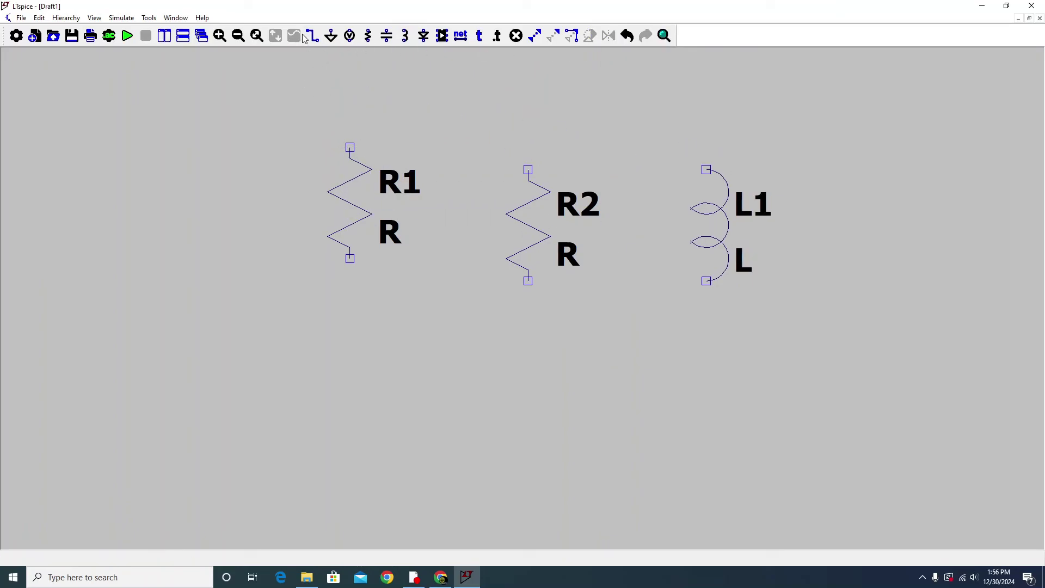
Wire R1 and R2 together at their top and bottom pins.
{"action": "left_click", "coordinate": [313, 35]}
{"action": "left_click", "coordinate": [350, 147]}
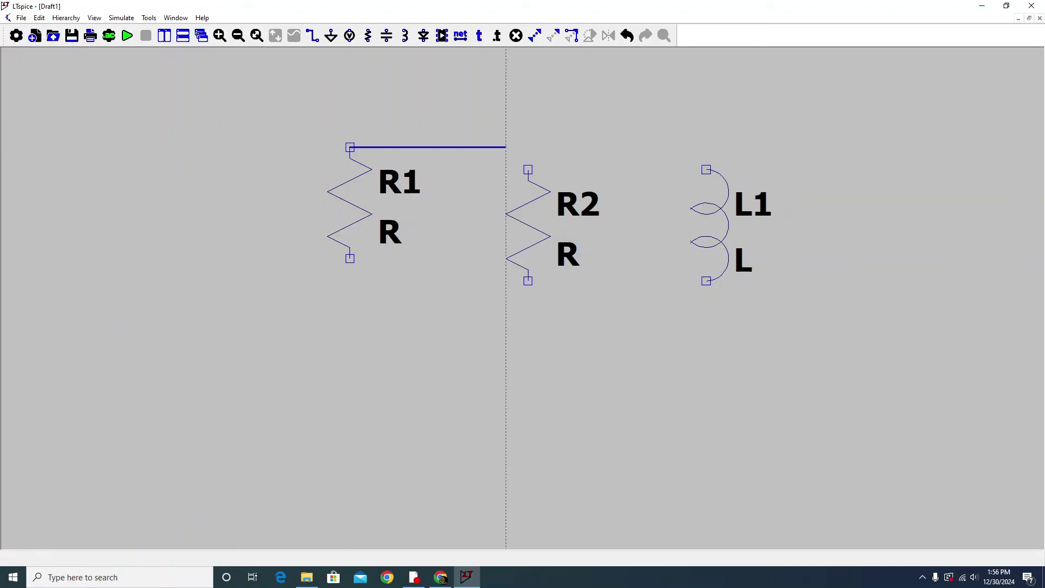
{"action": "left_click", "coordinate": [527, 170]}
{"action": "right_click", "coordinate": [527, 171]}
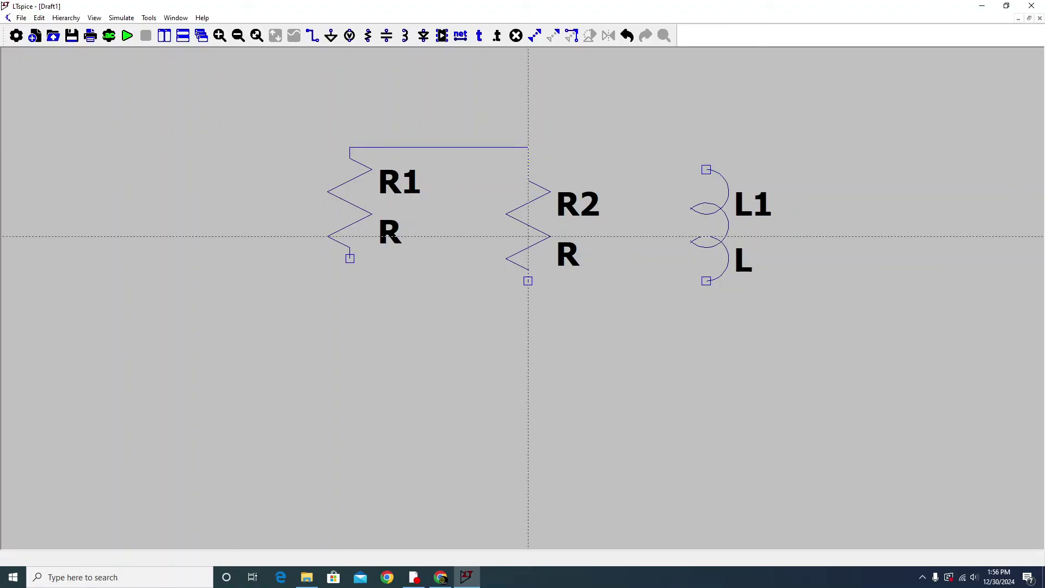
{"action": "left_click", "coordinate": [527, 280]}
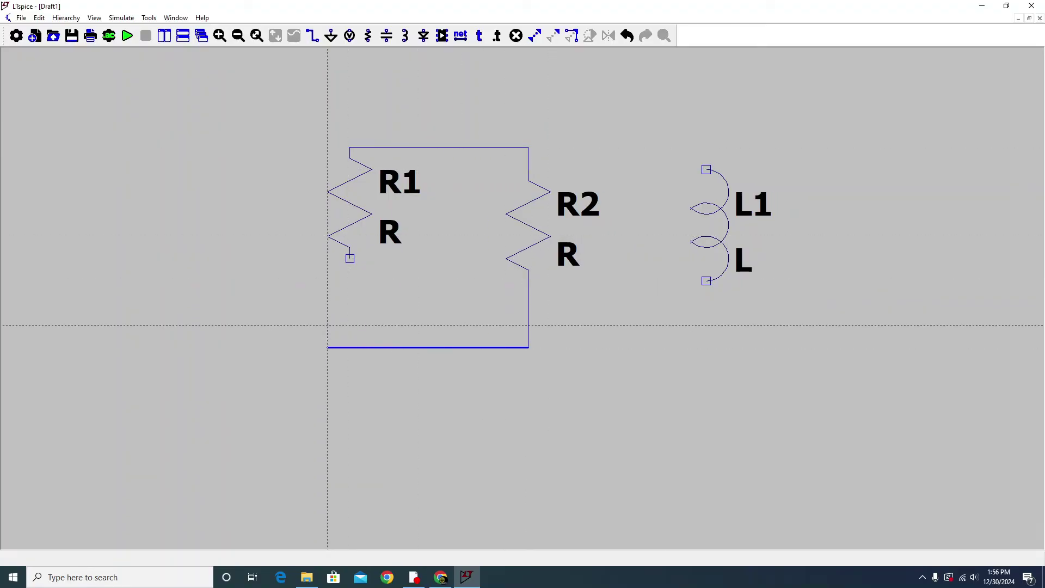
{"action": "left_click", "coordinate": [349, 347]}
{"action": "right_click", "coordinate": [350, 280]}
{"action": "left_click", "coordinate": [350, 258]}
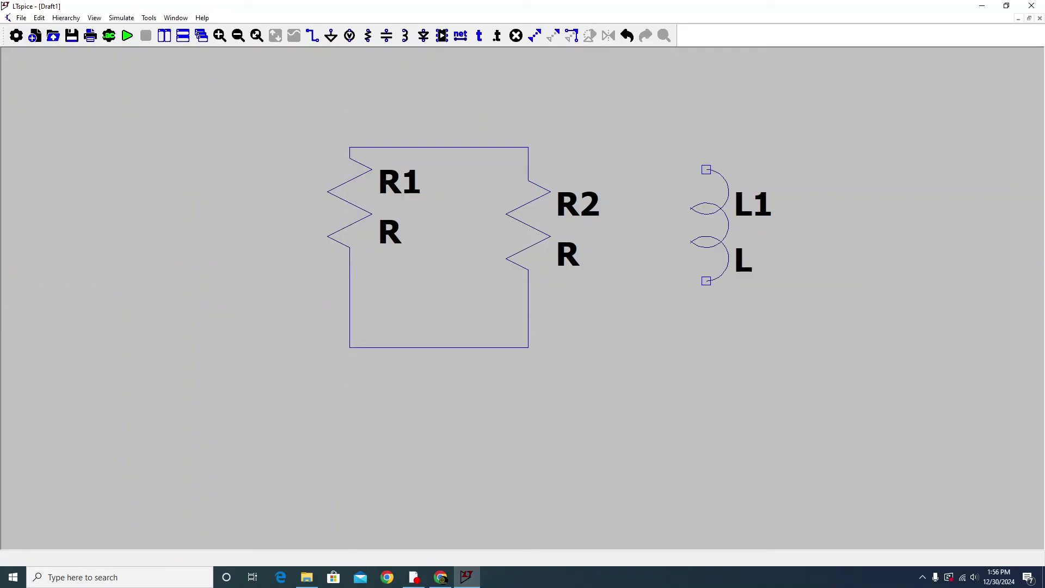
Extend the top and bottom wires from R2 to L1's pins.
{"action": "left_click", "coordinate": [528, 148]}
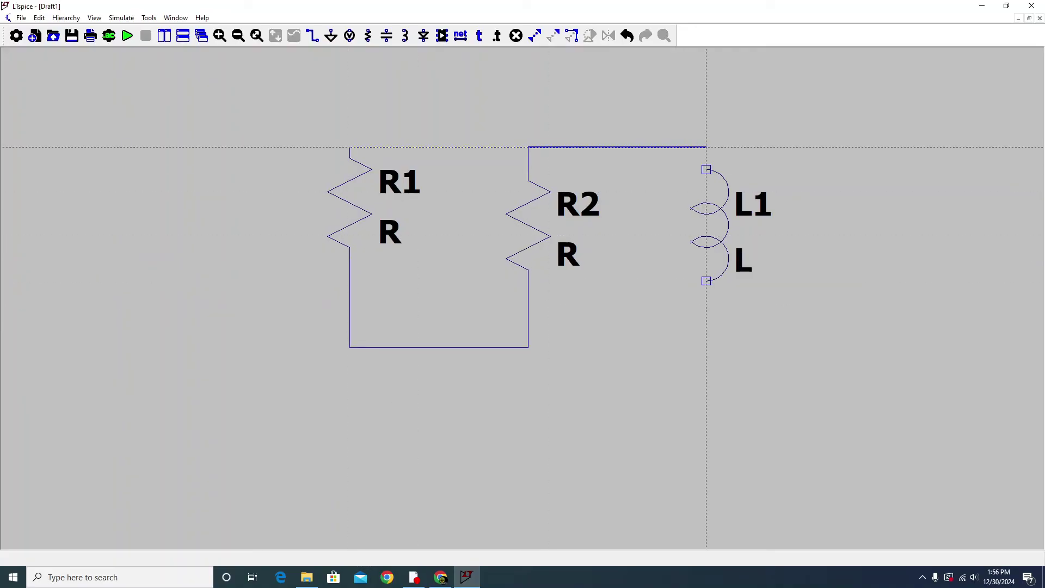
{"action": "left_click", "coordinate": [706, 147]}
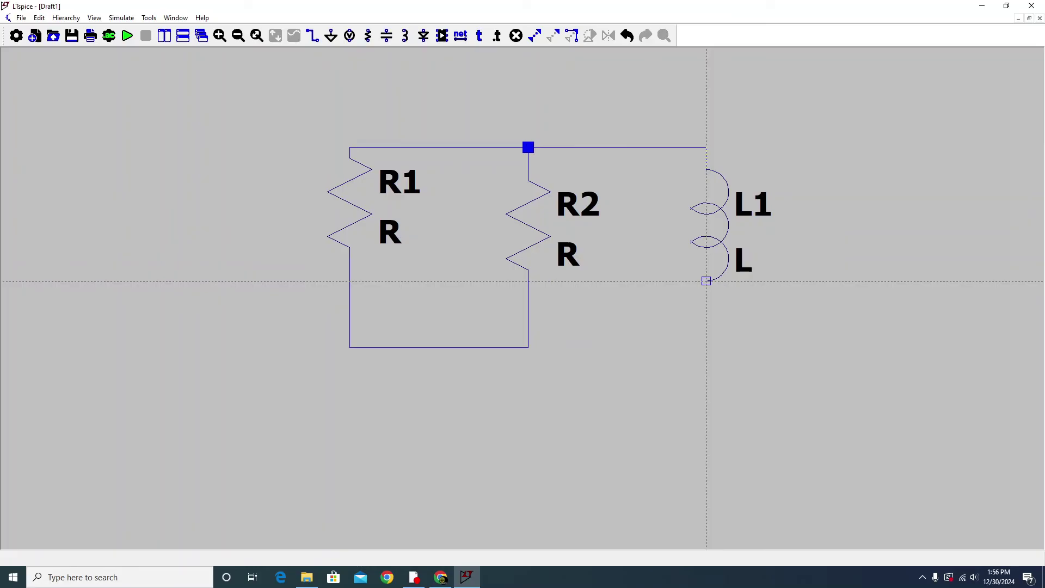
{"action": "left_click", "coordinate": [706, 280]}
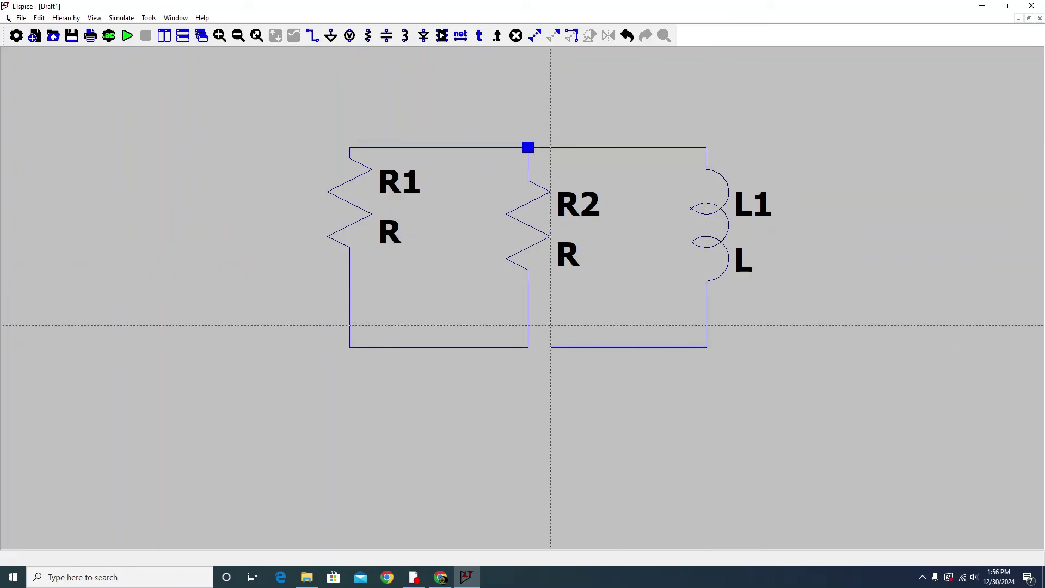
{"action": "left_click", "coordinate": [528, 347]}
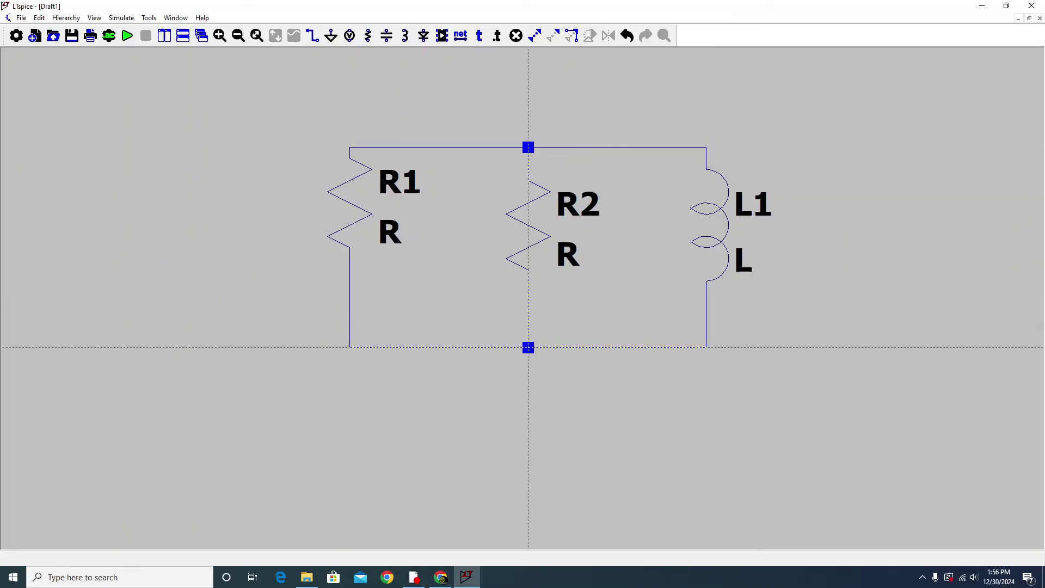